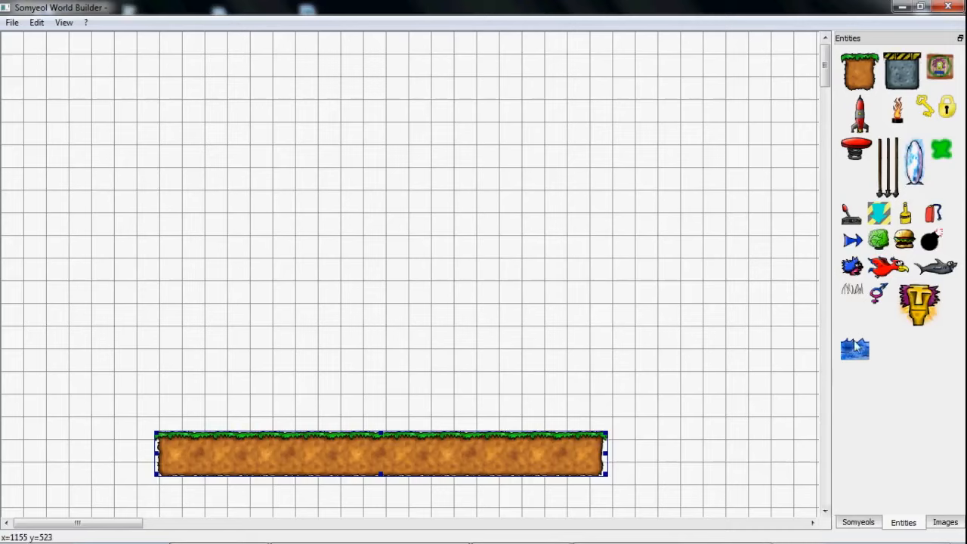
Add a grass-topped ground block just above the long platform's right end and reshape it into a thin, wide ledge
{"action": "left_click", "coordinate": [847, 86]}
{"action": "left_click", "coordinate": [639, 293]}
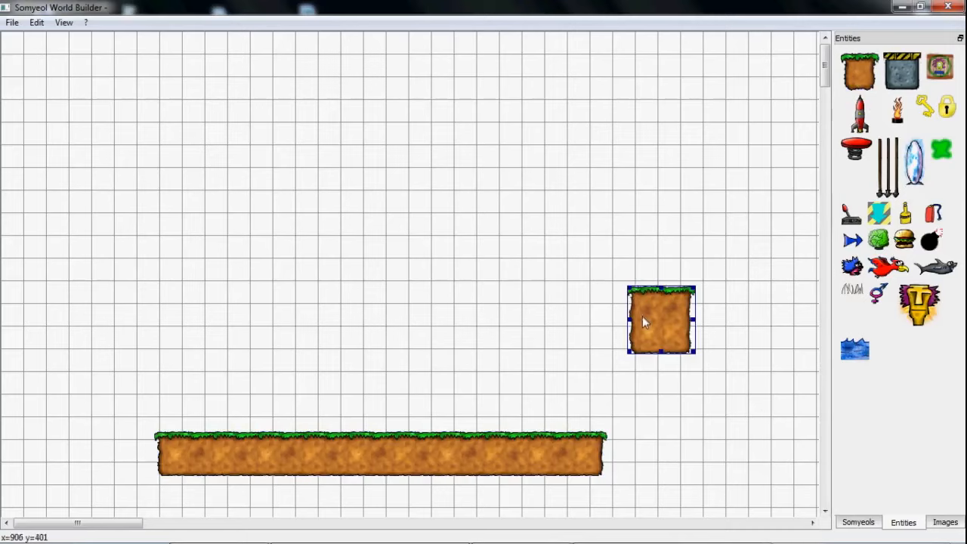
{"action": "left_click_drag", "start_coordinate": [642, 315], "coordinate": [752, 380]}
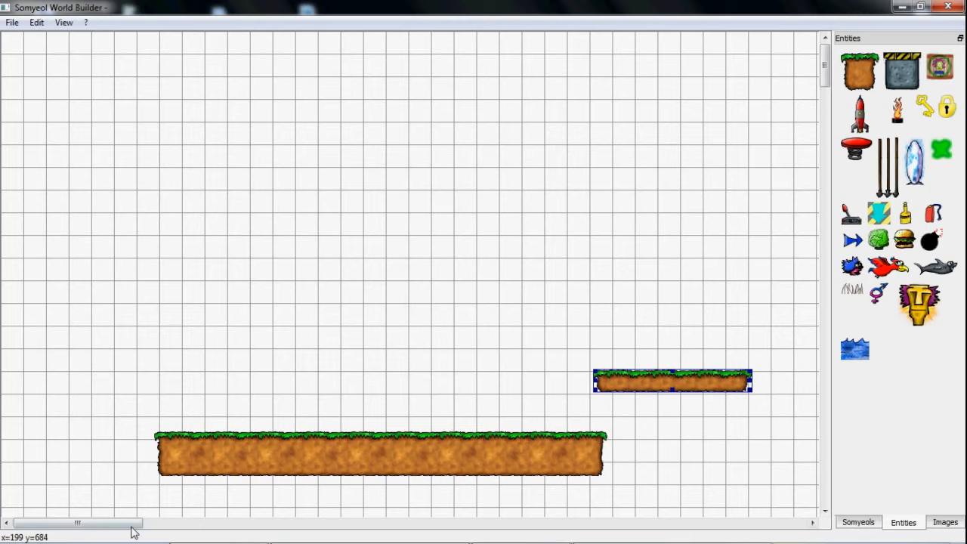
Add two more ground platforms to the right of the thin ledge, one above the other, and widen the lower one to the right
{"action": "left_click_drag", "start_coordinate": [133, 524], "coordinate": [179, 525]}
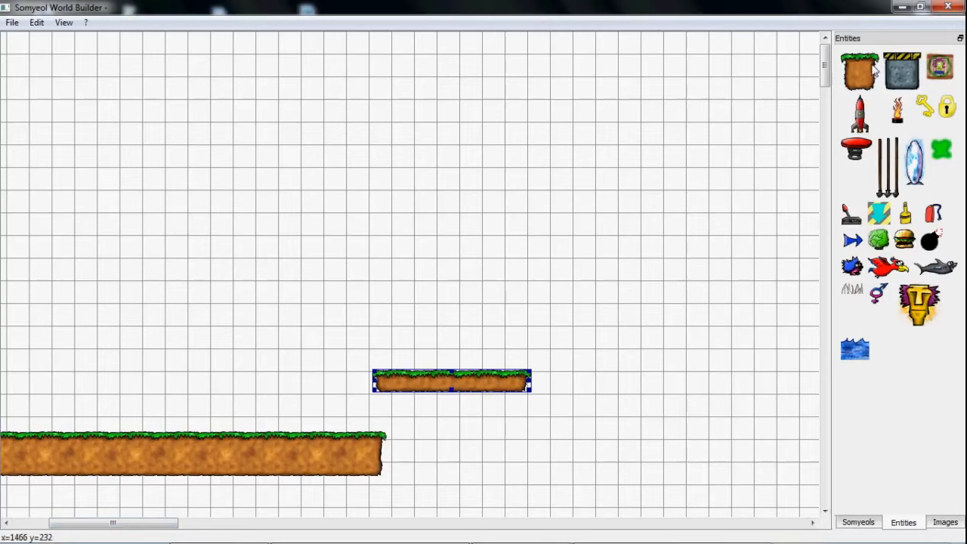
{"action": "left_click_drag", "start_coordinate": [859, 72], "coordinate": [632, 333]}
{"action": "left_click_drag", "start_coordinate": [859, 72], "coordinate": [716, 192]}
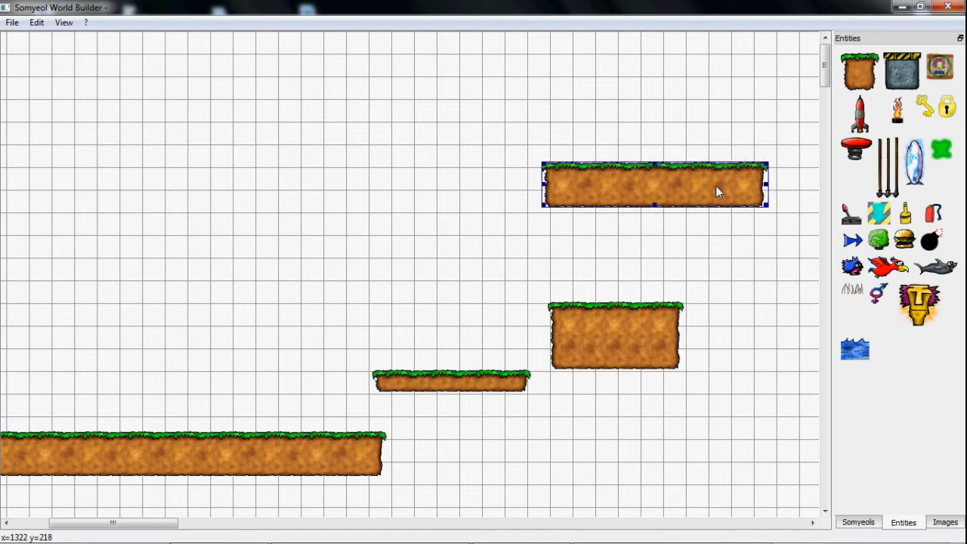
{"action": "left_click", "coordinate": [680, 337]}
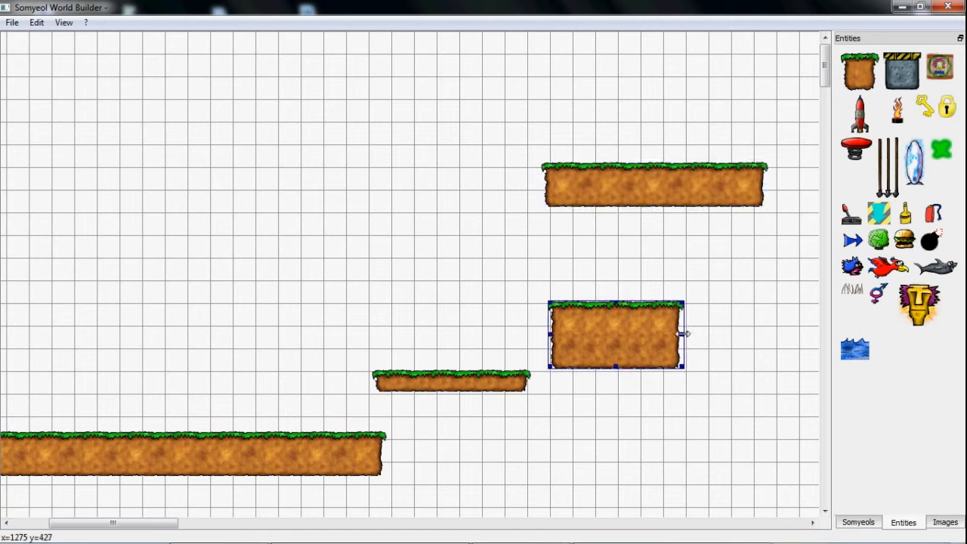
{"action": "left_click_drag", "start_coordinate": [683, 333], "coordinate": [827, 333]}
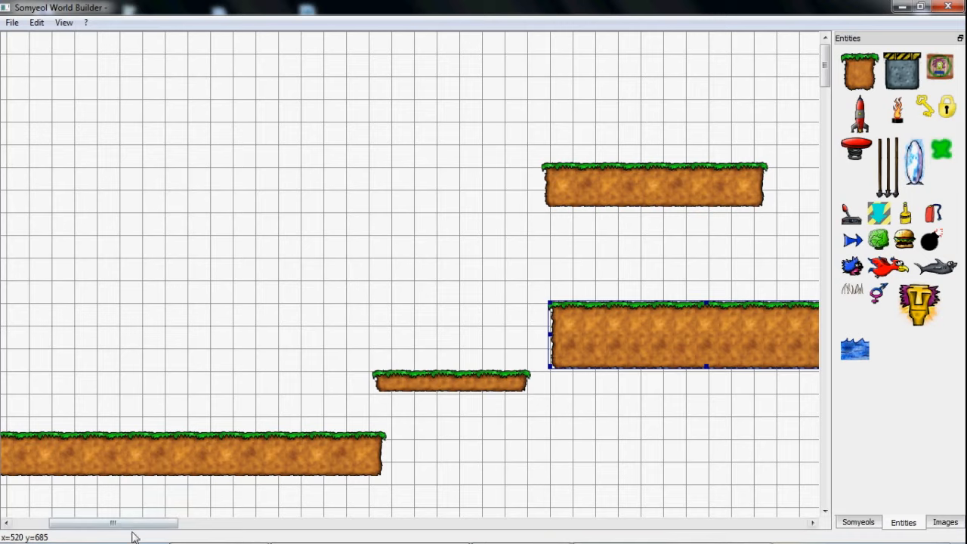
Stand a three-bar gate on the left end of the wide right platform and lower the upper platform onto it
{"action": "left_click_drag", "start_coordinate": [132, 533], "coordinate": [179, 531]}
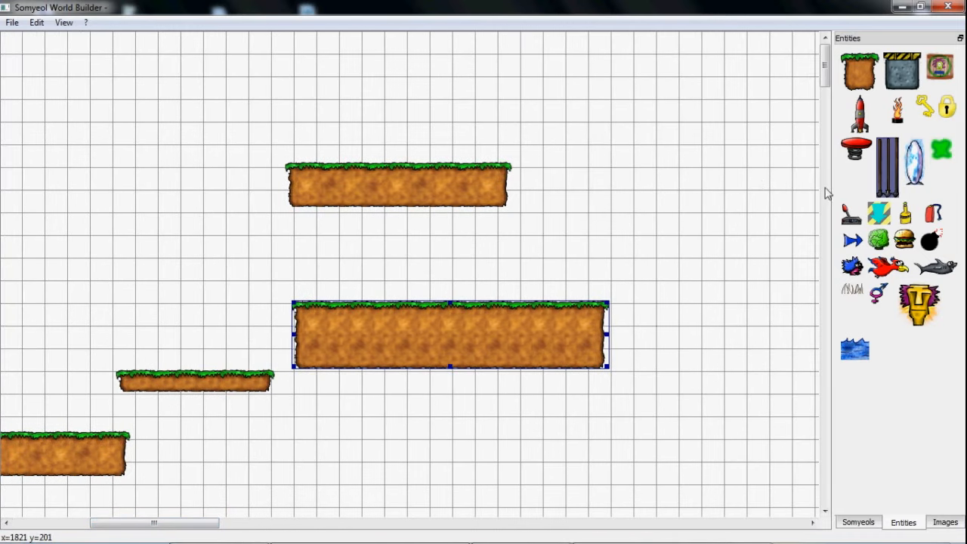
{"action": "left_click_drag", "start_coordinate": [826, 193], "coordinate": [322, 243]}
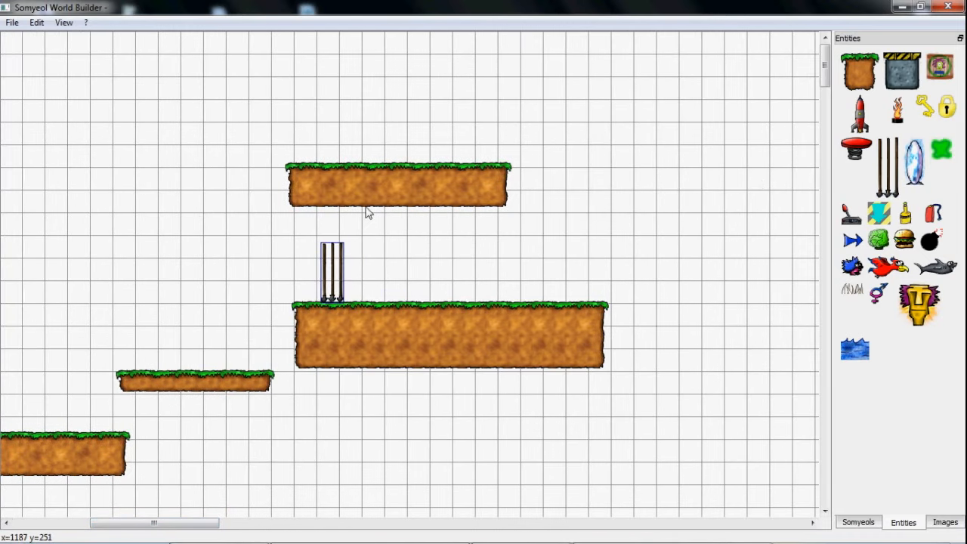
{"action": "left_click_drag", "start_coordinate": [381, 189], "coordinate": [373, 231]}
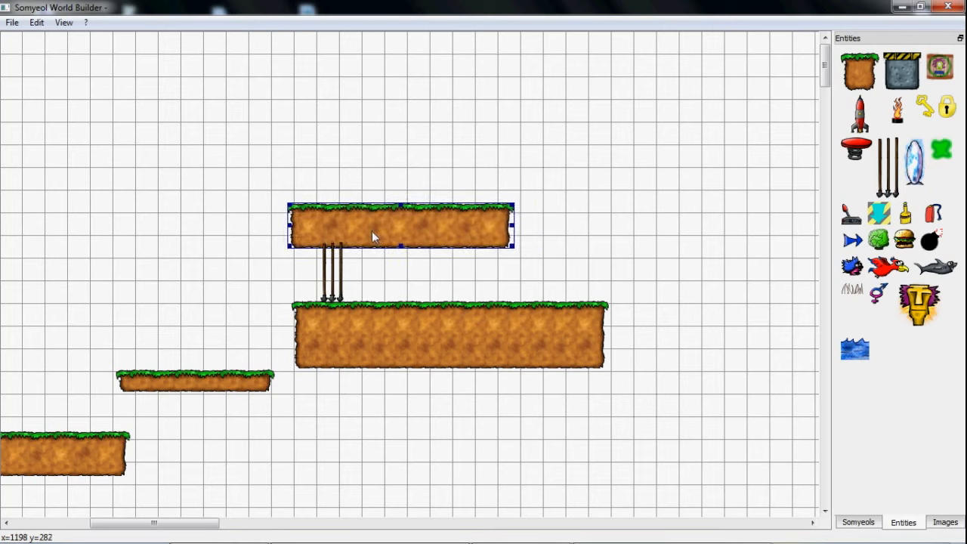
Send the three-bar gate to the bottom of the stacking order, behind the platforms
{"action": "right_click", "coordinate": [330, 265]}
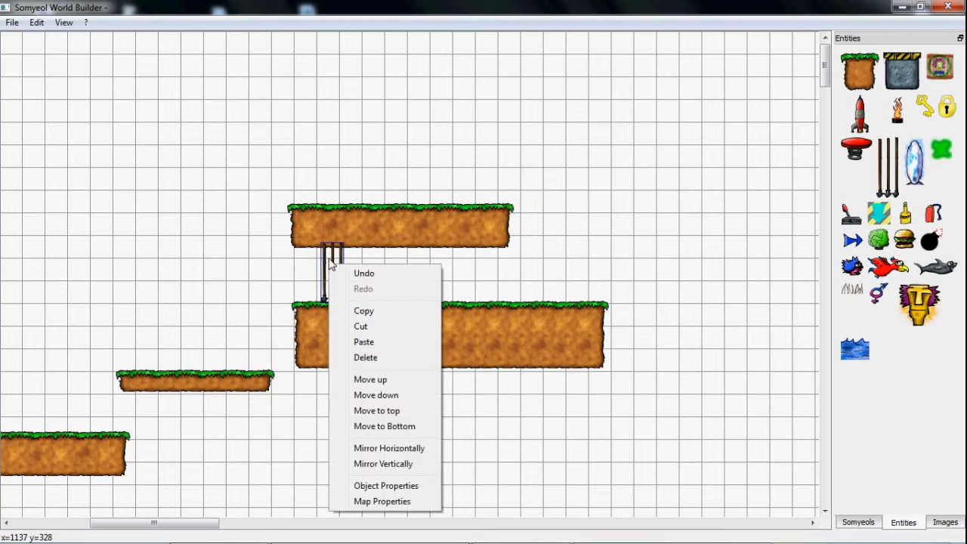
{"action": "left_click", "coordinate": [402, 412]}
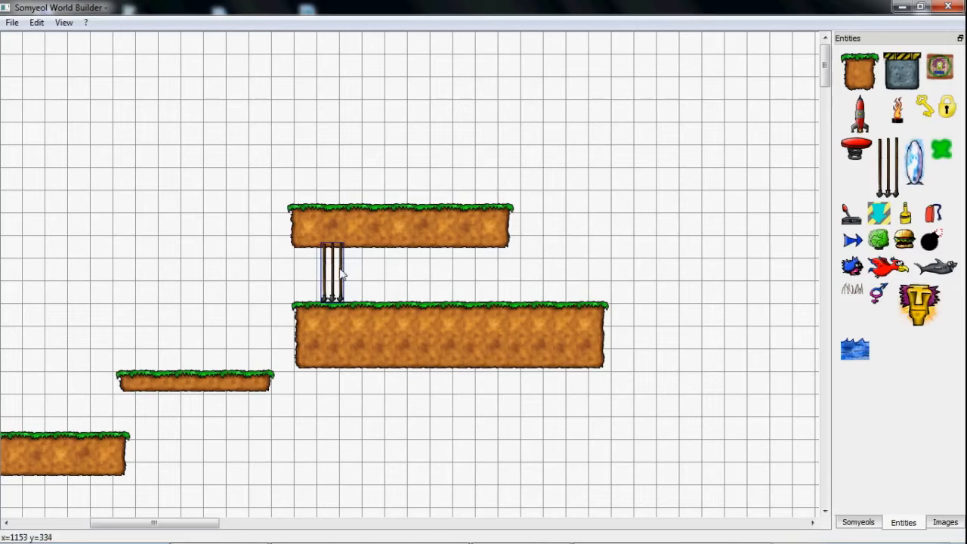
{"action": "right_click", "coordinate": [341, 274]}
{"action": "left_click", "coordinate": [390, 433]}
Place a rocket on the right end of the platform that carries the gate and bring that platform to the top of the stacking order
{"action": "left_click_drag", "start_coordinate": [859, 113], "coordinate": [511, 250]}
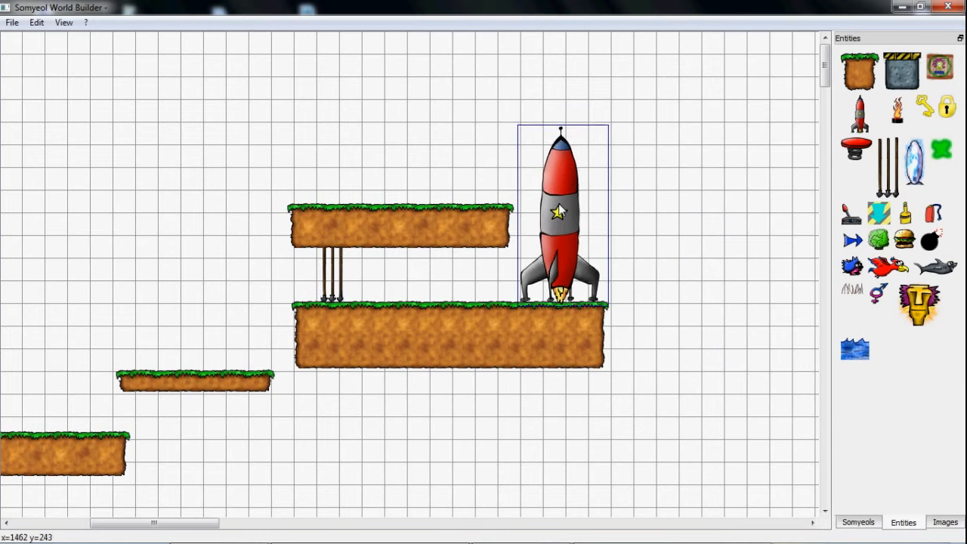
{"action": "right_click", "coordinate": [393, 321]}
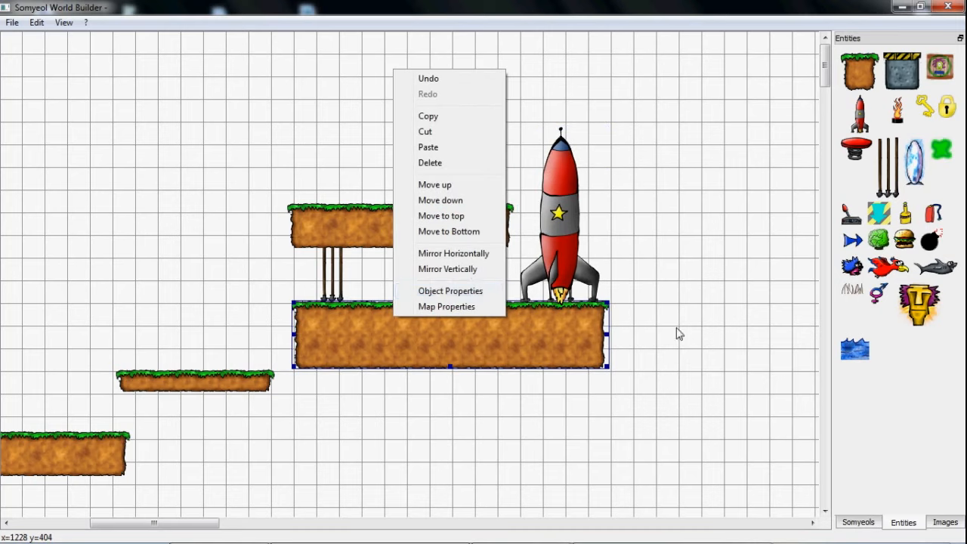
{"action": "left_click", "coordinate": [457, 217]}
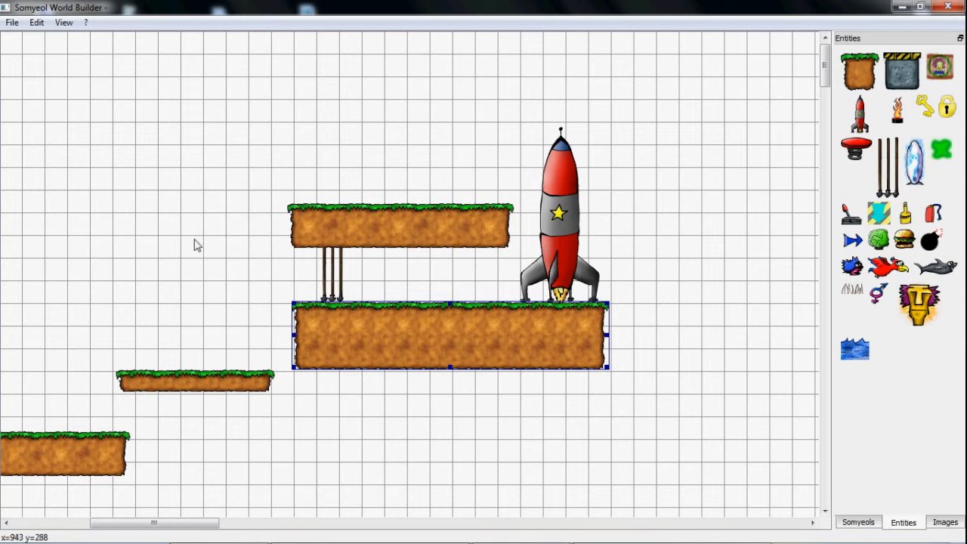
Turn on grid snapping and shift the thin ledge and the long starting platform so their neighbouring ends line up
{"action": "left_click_drag", "start_coordinate": [148, 531], "coordinate": [107, 524]}
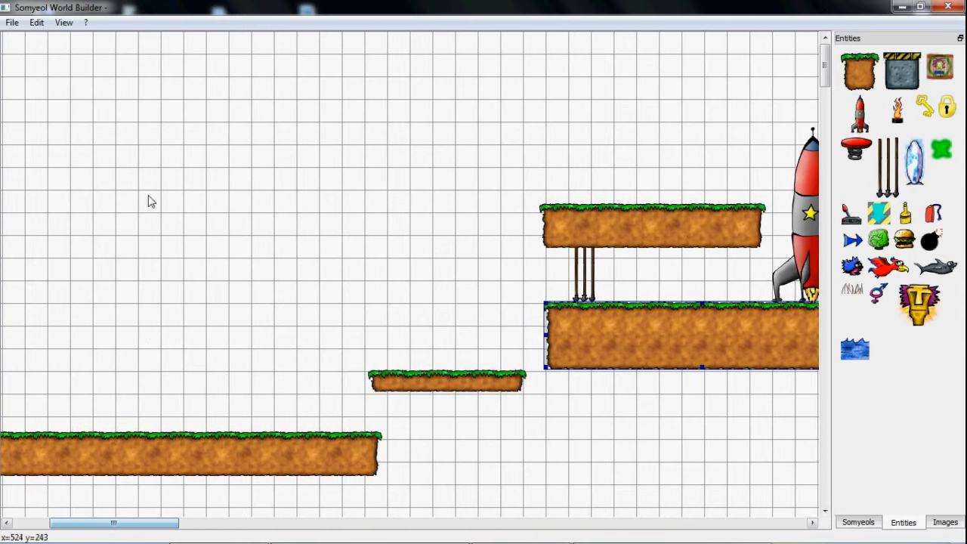
{"action": "left_click", "coordinate": [72, 24]}
{"action": "left_click", "coordinate": [91, 55]}
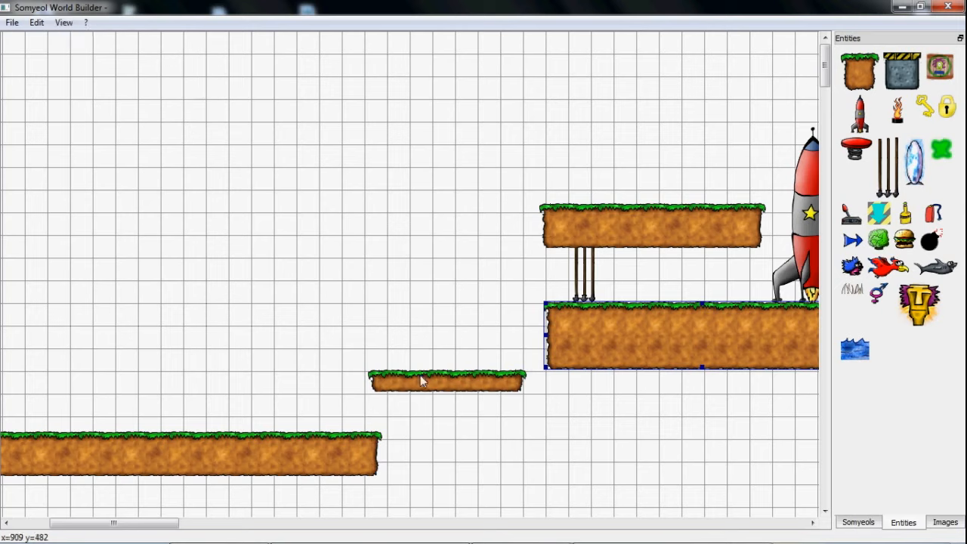
{"action": "left_click_drag", "start_coordinate": [420, 375], "coordinate": [423, 398]}
{"action": "left_click_drag", "start_coordinate": [332, 467], "coordinate": [315, 452]}
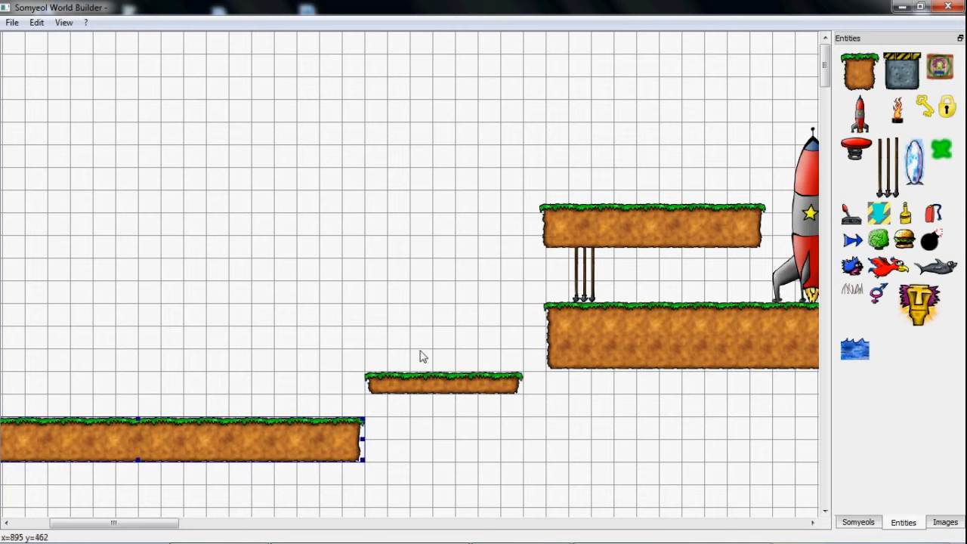
Place a red bird enemy in the air above the long starting platform
{"action": "left_click", "coordinate": [881, 268]}
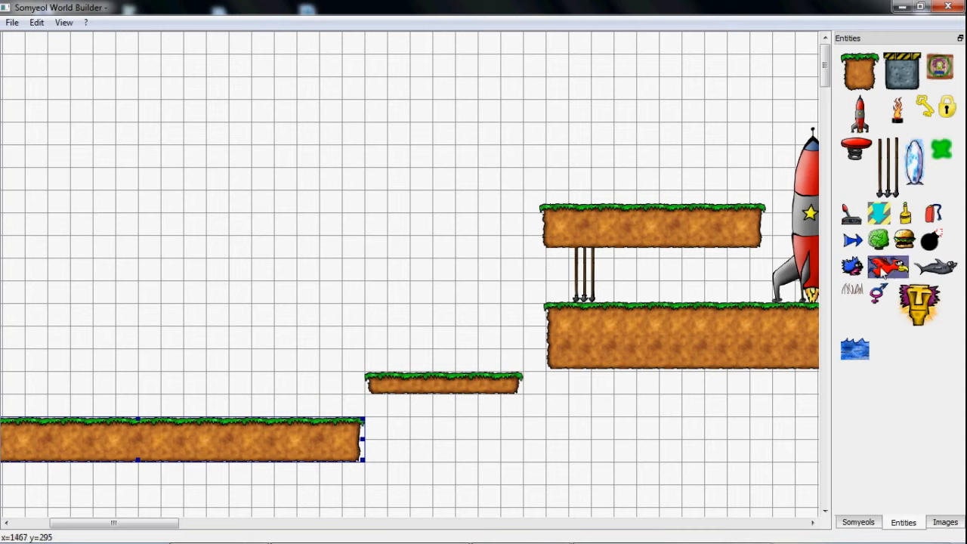
{"action": "left_click", "coordinate": [231, 264]}
{"action": "left_click_drag", "start_coordinate": [250, 275], "coordinate": [170, 287]}
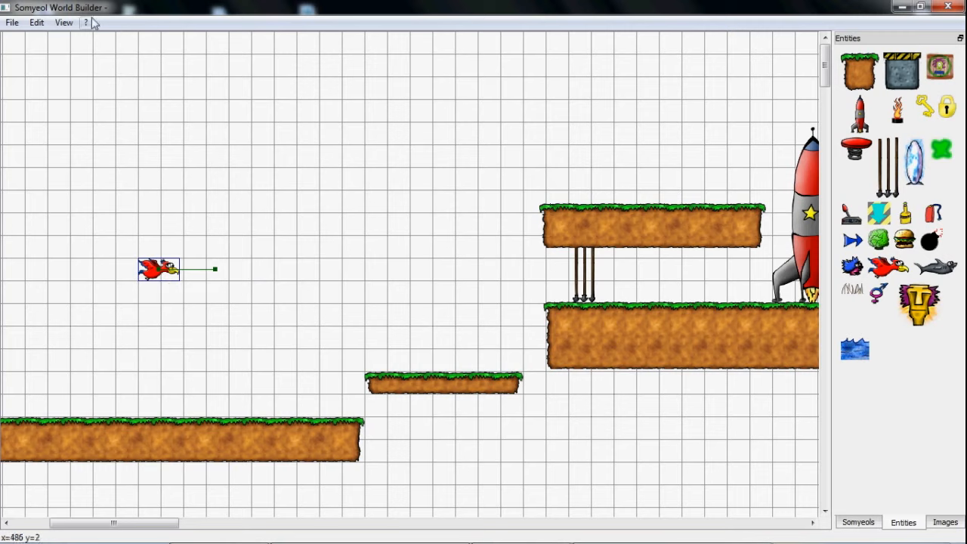
Turn off grid snapping and choose a finer grid size
{"action": "left_click", "coordinate": [64, 22]}
{"action": "left_click", "coordinate": [80, 56]}
{"action": "left_click", "coordinate": [63, 23]}
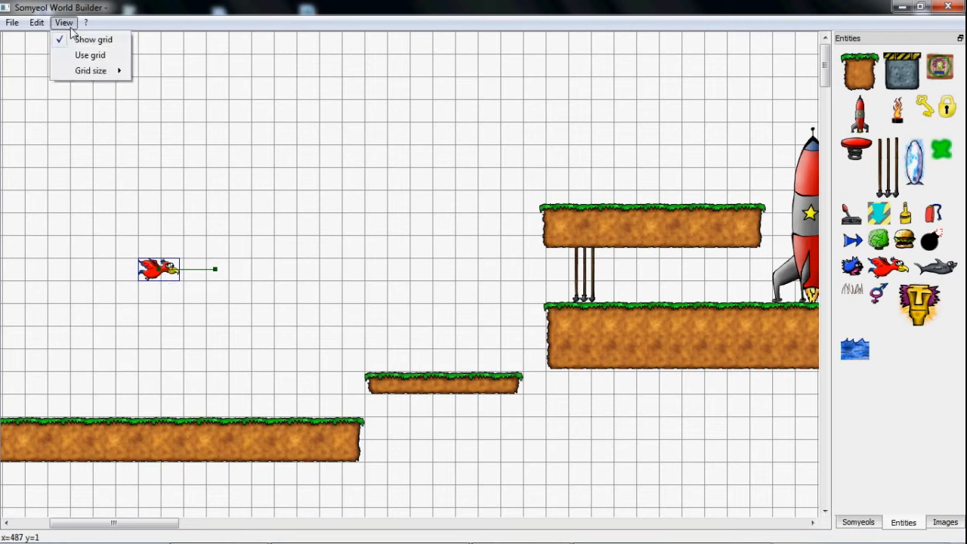
{"action": "mouse_move", "coordinate": [95, 71]}
{"action": "left_click", "coordinate": [173, 76]}
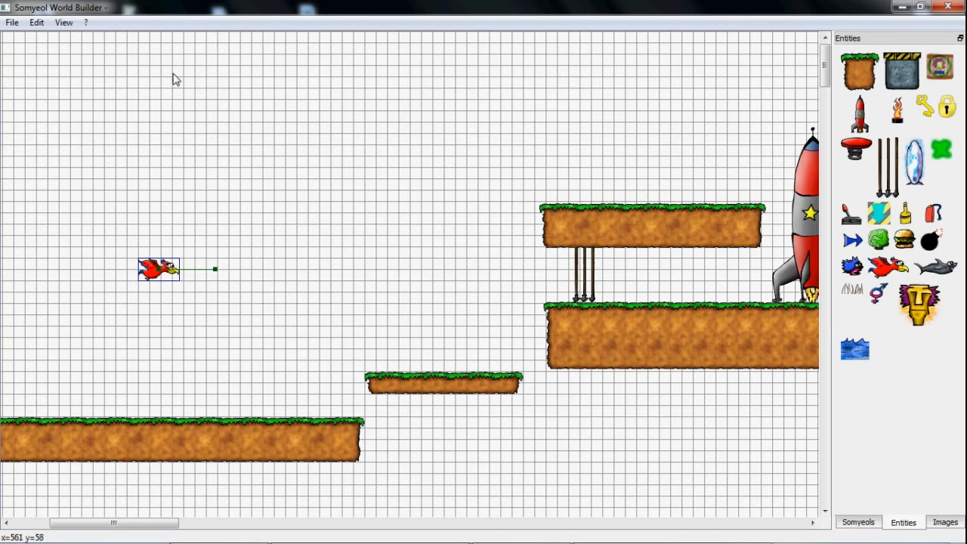
Lengthen the red bird's flight path to the right and move the bird slightly down and left
{"action": "left_click_drag", "start_coordinate": [218, 271], "coordinate": [322, 269]}
{"action": "left_click_drag", "start_coordinate": [157, 270], "coordinate": [106, 291]}
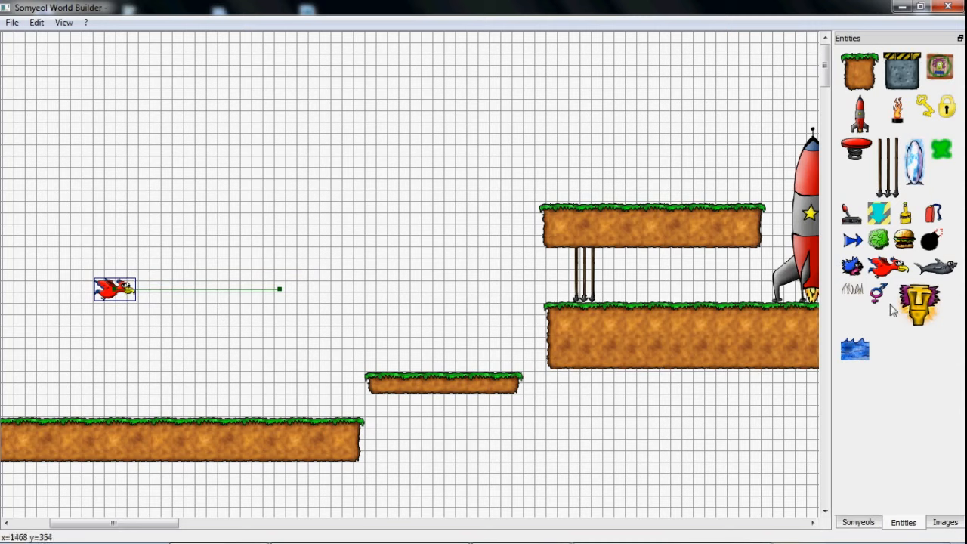
Place spikes near the right end of the long platform, send them to the bottom layer and widen them to twice their width
{"action": "left_click_drag", "start_coordinate": [852, 293], "coordinate": [283, 412]}
{"action": "right_click", "coordinate": [283, 412]}
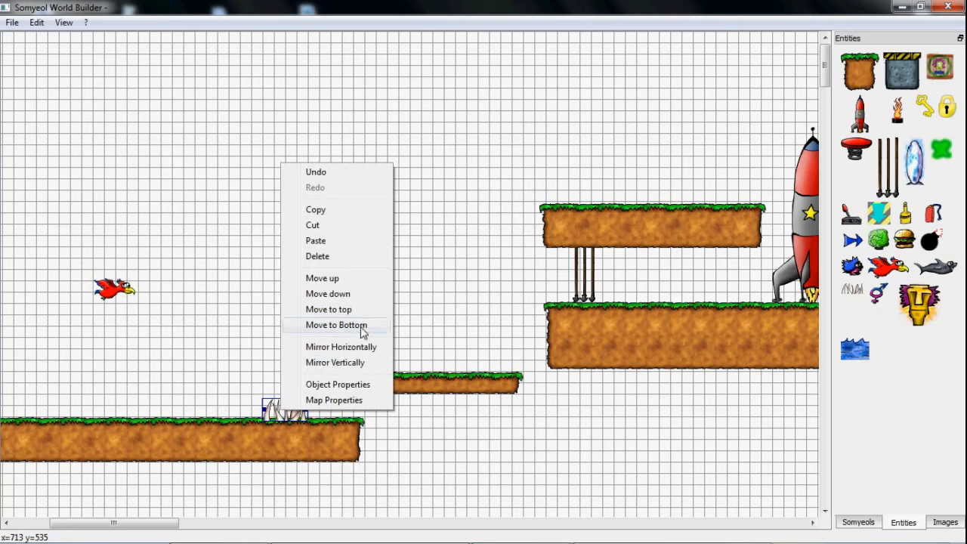
{"action": "left_click", "coordinate": [363, 326]}
{"action": "mouse_move", "coordinate": [310, 408]}
{"action": "left_mouse_down"}
{"action": "mouse_move", "coordinate": [334, 410]}
{"action": "mouse_move", "coordinate": [325, 412]}
{"action": "left_mouse_up"}
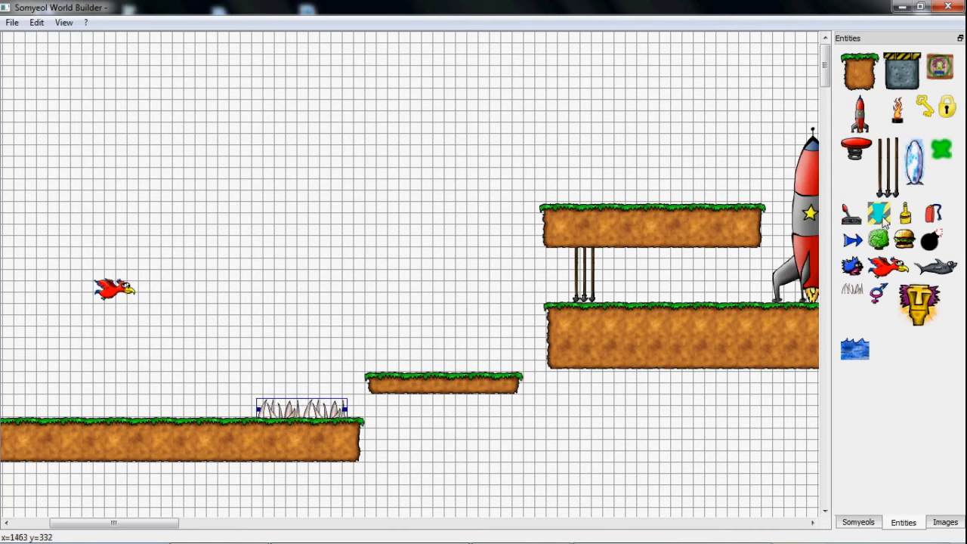
Place a striped blue-arrow block on the thin ledge and widen it into a row of five from the ledge's left edge
{"action": "left_click_drag", "start_coordinate": [879, 214], "coordinate": [464, 364]}
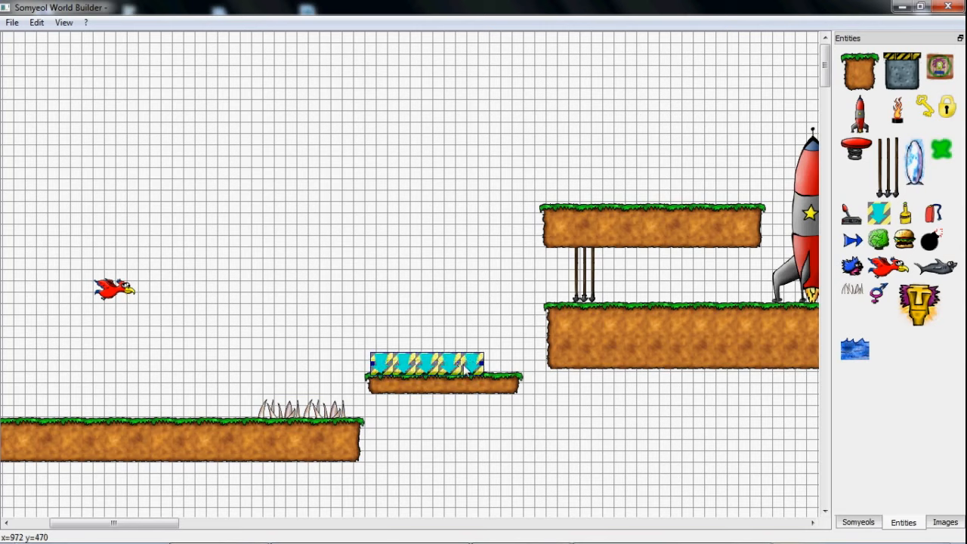
{"action": "left_click", "coordinate": [448, 328]}
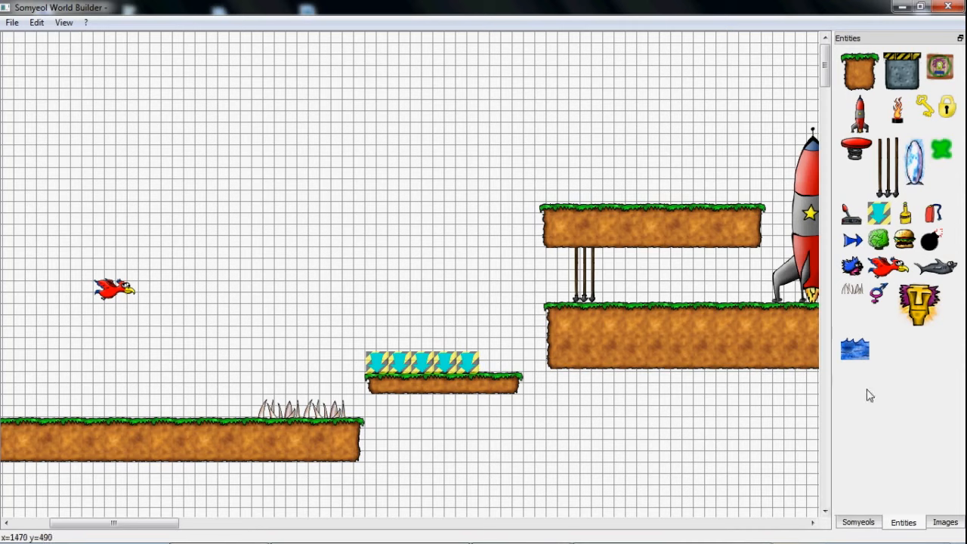
Add four standard Somyeols at the left end of the long platform and gather them into a tight group
{"action": "left_click", "coordinate": [858, 522]}
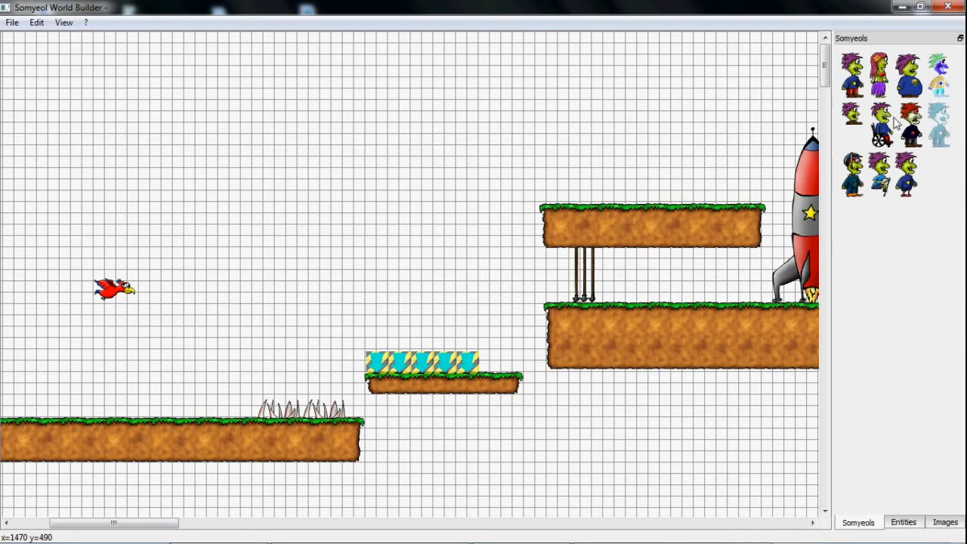
{"action": "left_click_drag", "start_coordinate": [119, 522], "coordinate": [83, 522]}
{"action": "left_click", "coordinate": [167, 377]}
{"action": "left_click", "coordinate": [202, 379]}
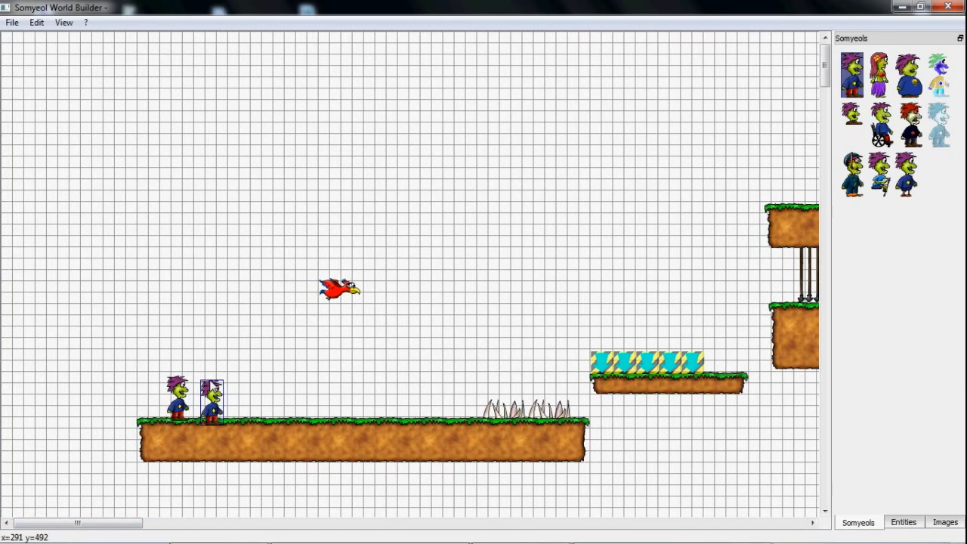
{"action": "left_click", "coordinate": [238, 379]}
{"action": "left_click", "coordinate": [263, 376]}
{"action": "right_click", "coordinate": [263, 377]}
{"action": "mouse_move", "coordinate": [180, 390]}
{"action": "left_mouse_down"}
{"action": "mouse_move", "coordinate": [171, 380]}
{"action": "mouse_move", "coordinate": [198, 378]}
{"action": "mouse_move", "coordinate": [195, 387]}
{"action": "left_mouse_up"}
{"action": "left_click_drag", "start_coordinate": [274, 389], "coordinate": [215, 388]}
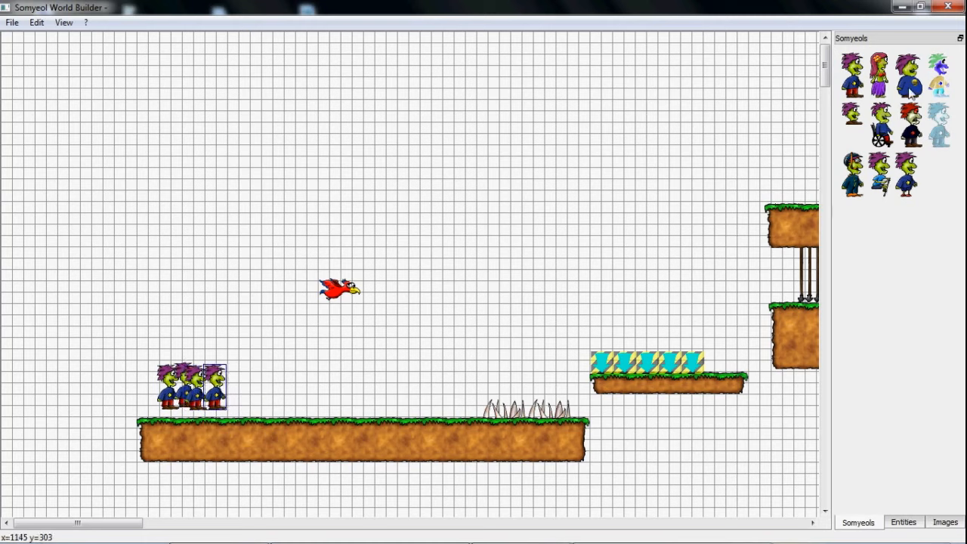
Add a female Somyeol and a fat Somyeol to the right of the group on the long platform
{"action": "left_click", "coordinate": [879, 75]}
{"action": "left_click", "coordinate": [264, 361]}
{"action": "right_click", "coordinate": [284, 370]}
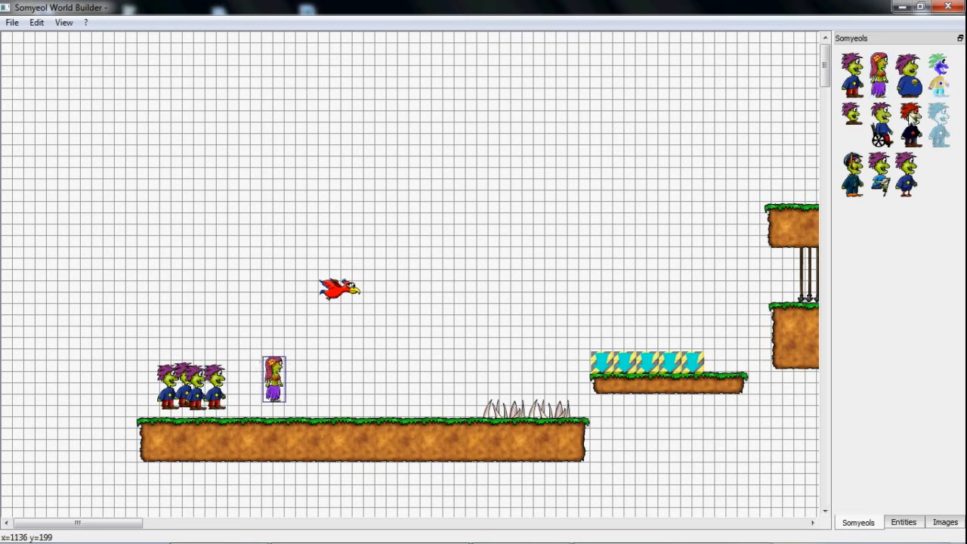
{"action": "left_click", "coordinate": [908, 83]}
{"action": "left_click", "coordinate": [318, 360]}
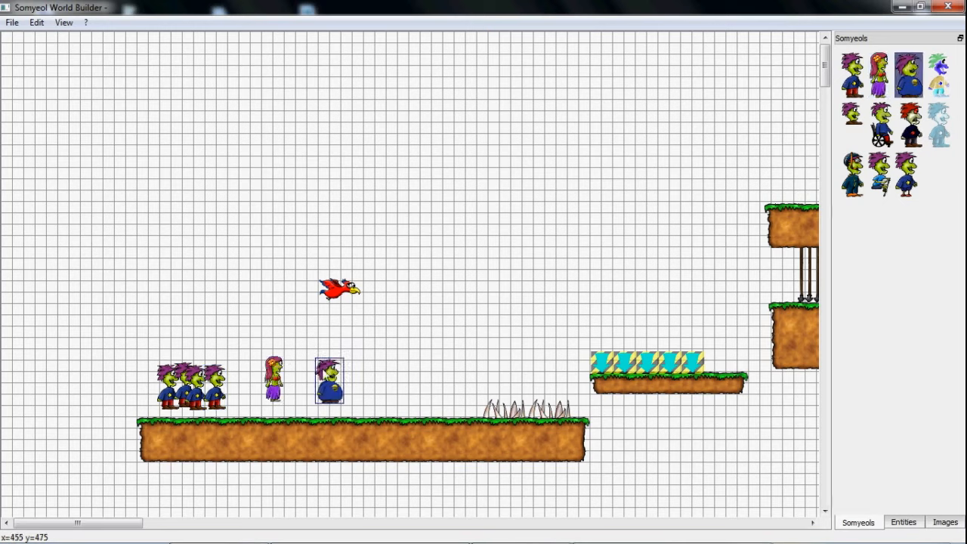
{"action": "left_click_drag", "start_coordinate": [323, 377], "coordinate": [284, 387]}
Place a lever in the air above the row of blue-arrow blocks
{"action": "left_click_drag", "start_coordinate": [111, 525], "coordinate": [176, 525]}
{"action": "left_click", "coordinate": [901, 522]}
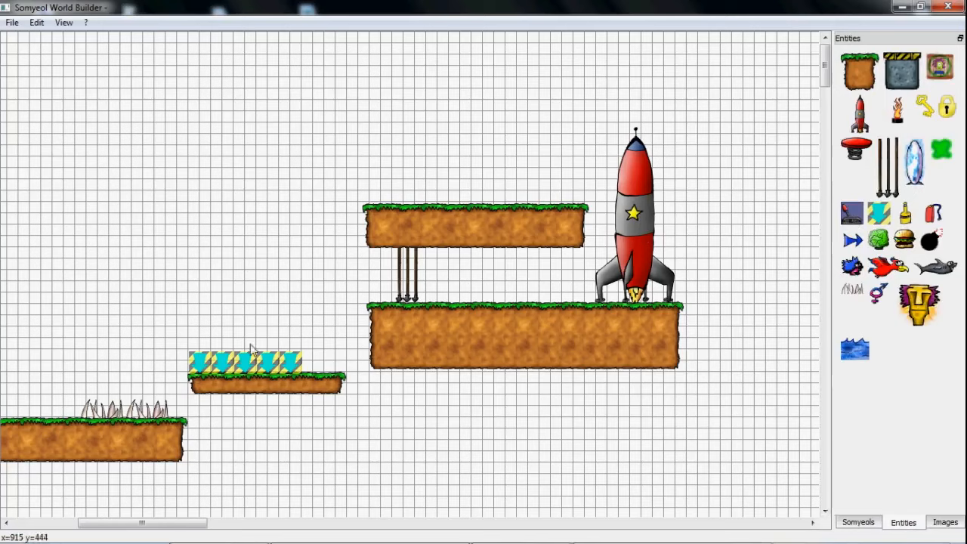
{"action": "left_click", "coordinate": [247, 257]}
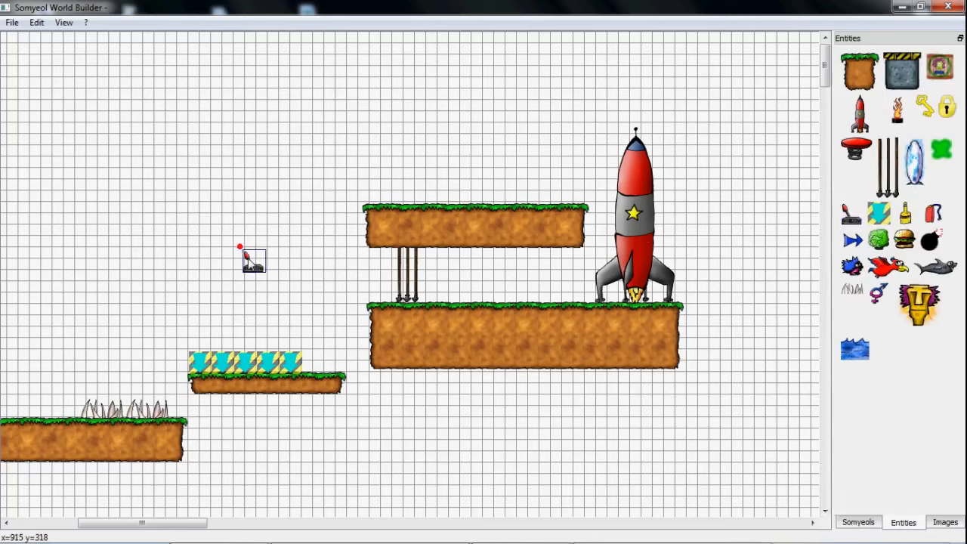
{"action": "left_click_drag", "start_coordinate": [247, 257], "coordinate": [228, 257]}
Add a ground block beneath the lever and flatten it into a small, thin platform
{"action": "left_click", "coordinate": [262, 313]}
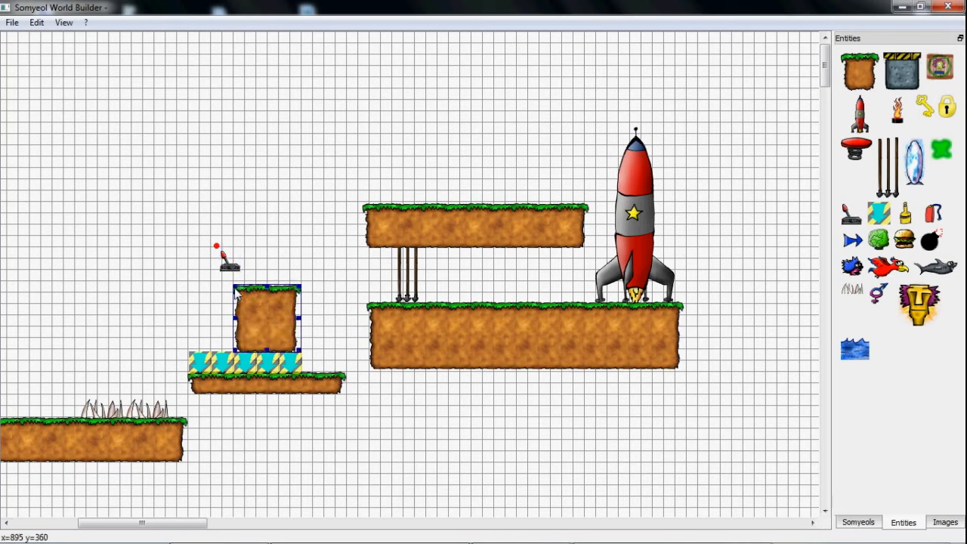
{"action": "left_click_drag", "start_coordinate": [262, 312], "coordinate": [224, 310]}
{"action": "left_click_drag", "start_coordinate": [229, 343], "coordinate": [235, 289]}
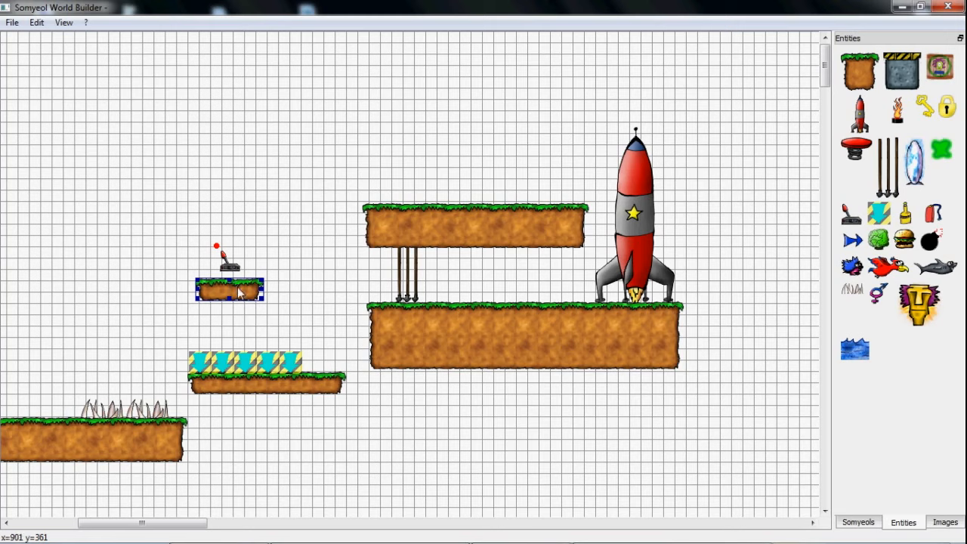
Move the small platform with the lever up and to the left, and link the lever to the gate
{"action": "left_click_drag", "start_coordinate": [243, 288], "coordinate": [181, 254]}
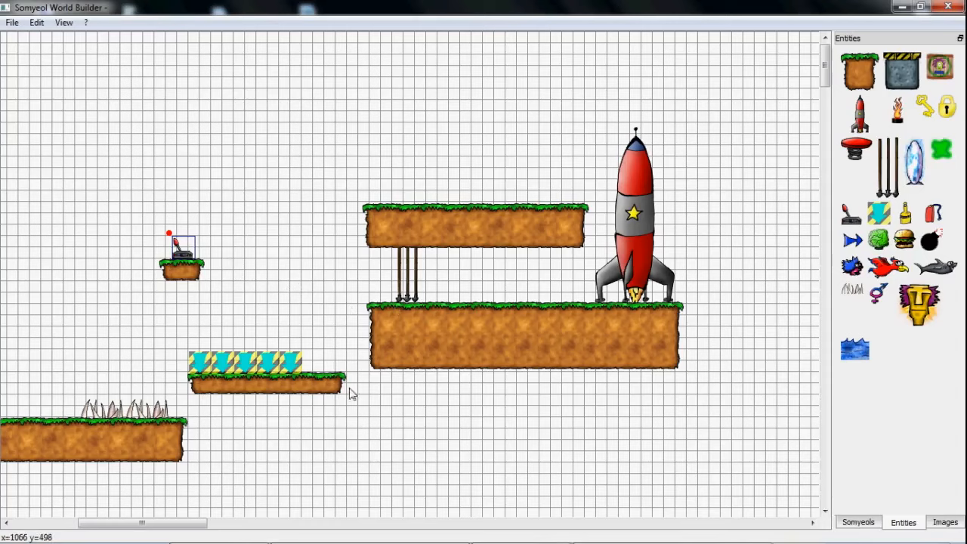
{"action": "left_click_drag", "start_coordinate": [171, 235], "coordinate": [404, 272]}
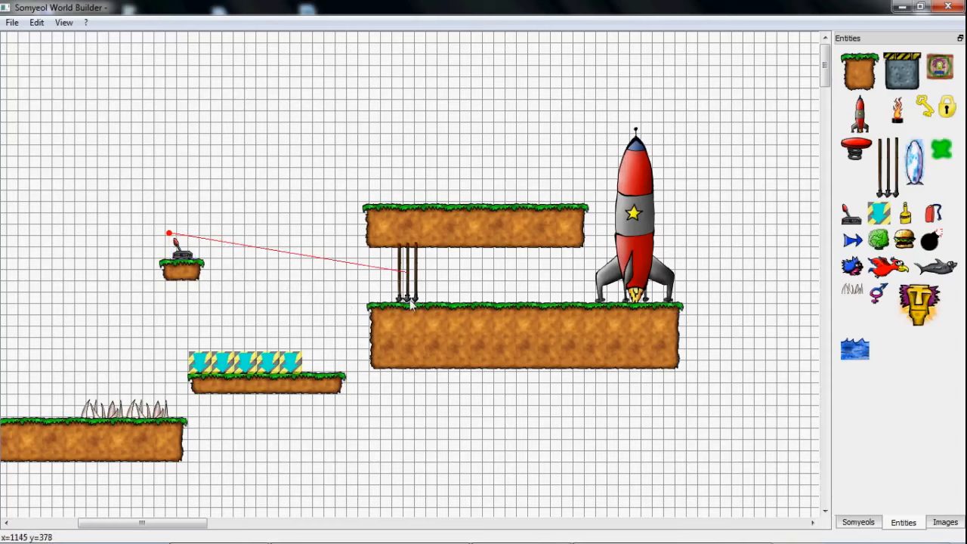
Save the map to the Desktop as switch.xml
{"action": "left_click", "coordinate": [12, 22]}
{"action": "left_click", "coordinate": [54, 95]}
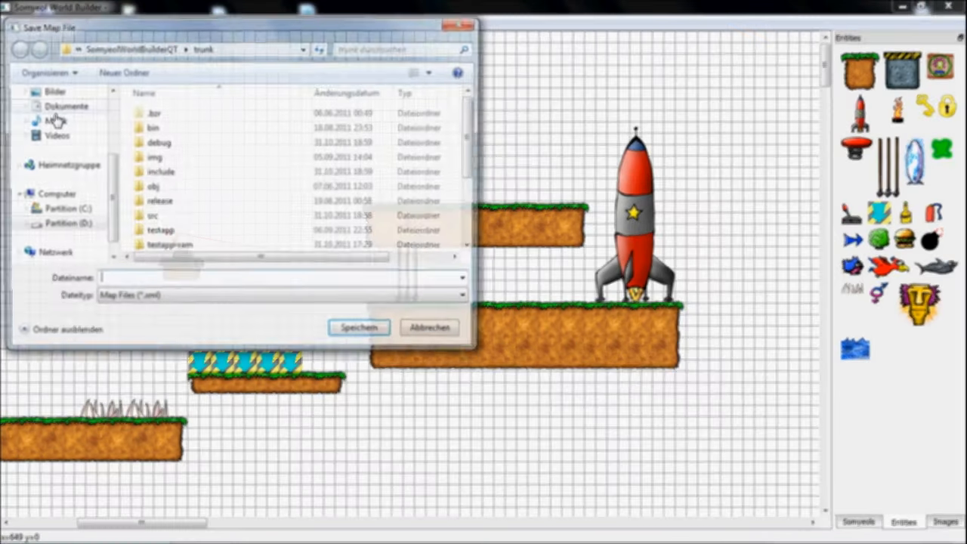
{"action": "left_click_drag", "start_coordinate": [112, 192], "coordinate": [112, 134]}
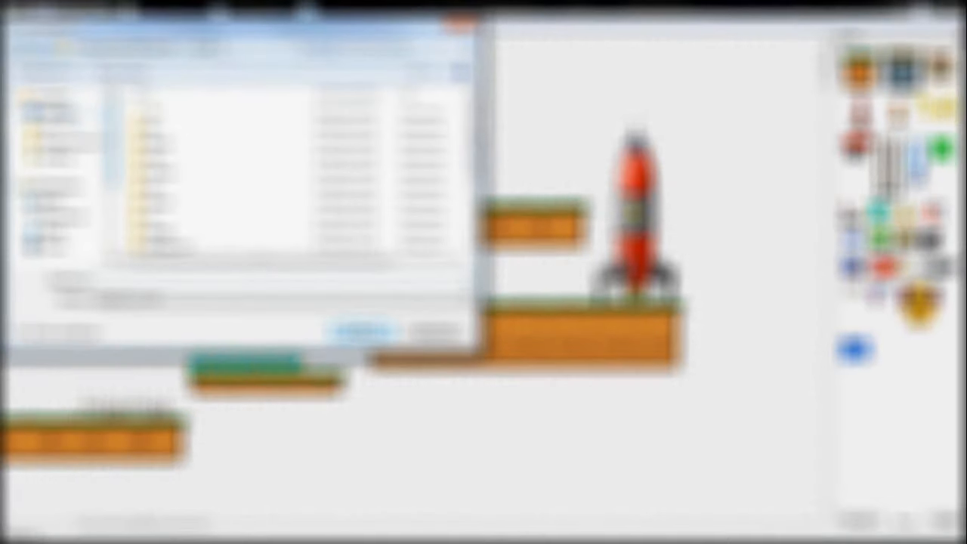
{"action": "left_click", "coordinate": [55, 111]}
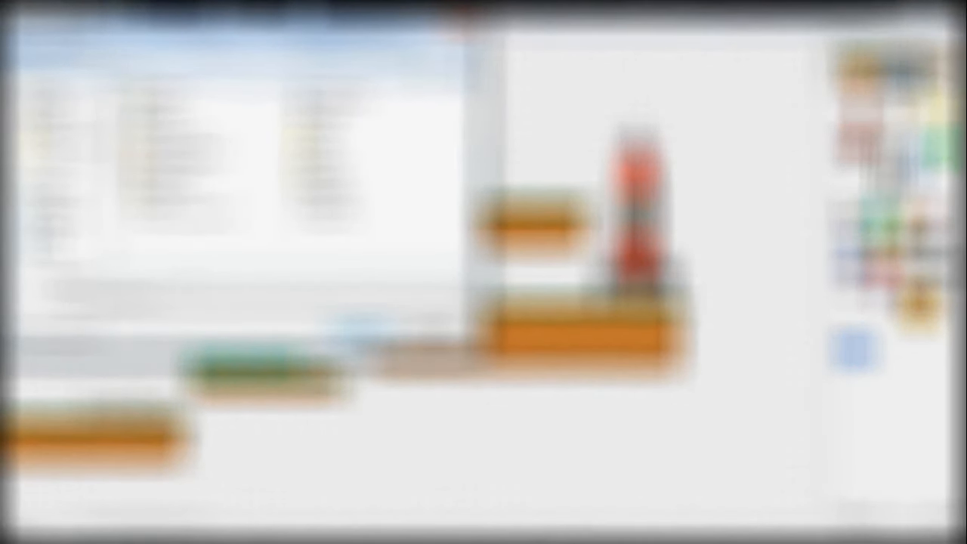
{"action": "left_click", "coordinate": [359, 329]}
{"action": "key", "text": "Return"}
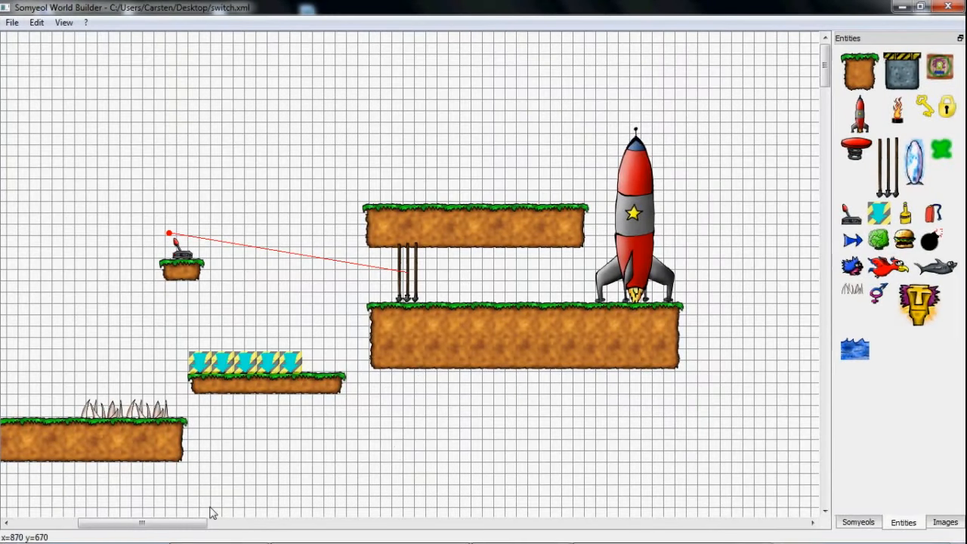
Reopen switch.xml from the recently opened files
{"action": "left_click_drag", "start_coordinate": [180, 524], "coordinate": [142, 533]}
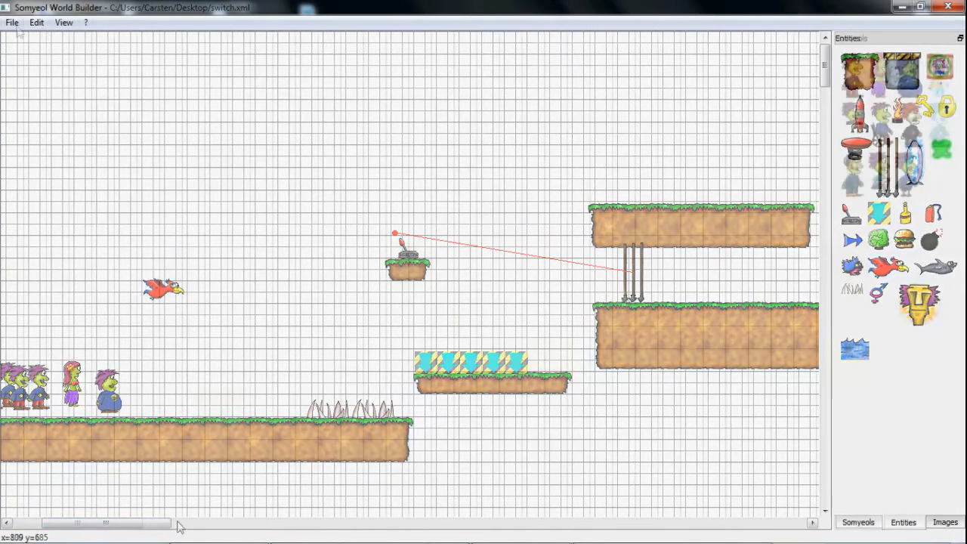
{"action": "mouse_move", "coordinate": [140, 74]}
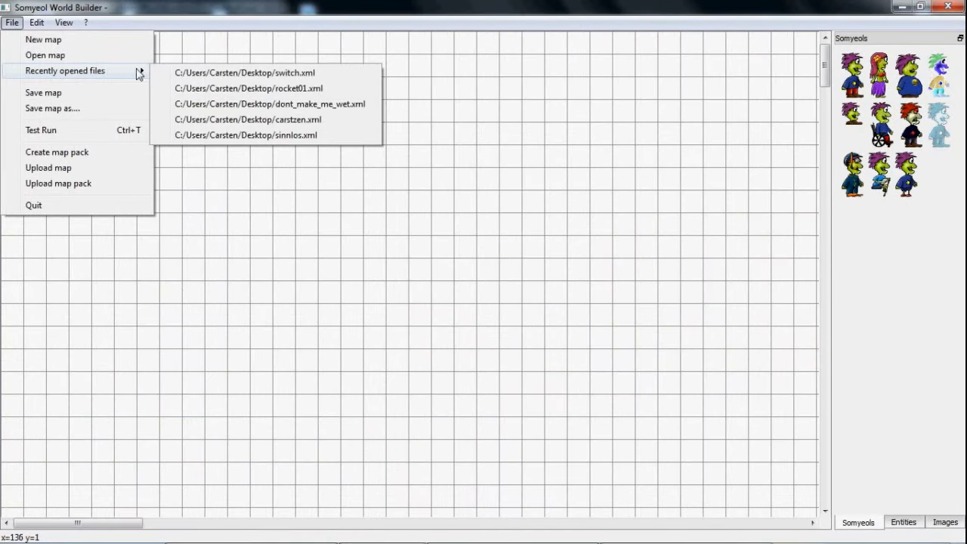
{"action": "left_click", "coordinate": [207, 73]}
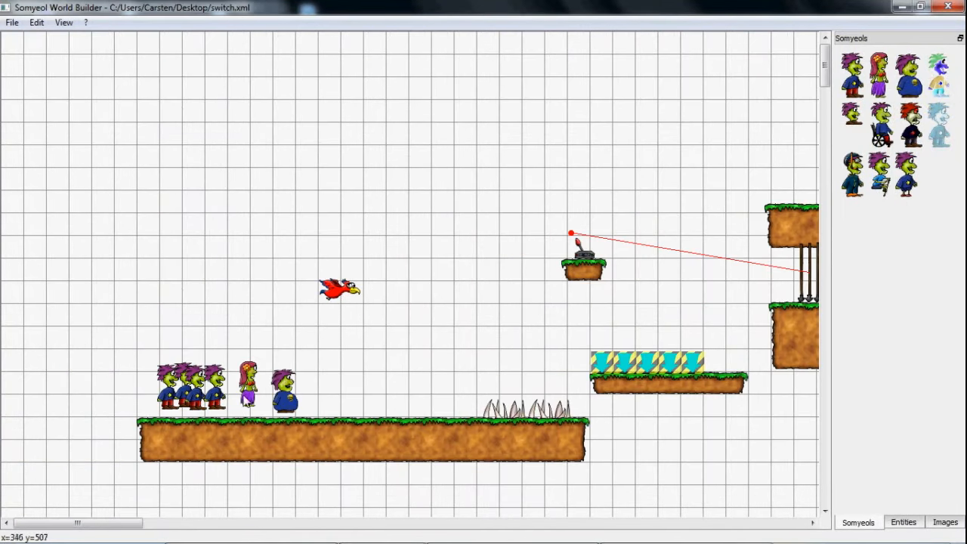
In the map properties, set the name "spikes, a bird and a door", the author's name, one-star difficulty and 60 points needed
{"action": "left_click_drag", "start_coordinate": [106, 521], "coordinate": [126, 518]}
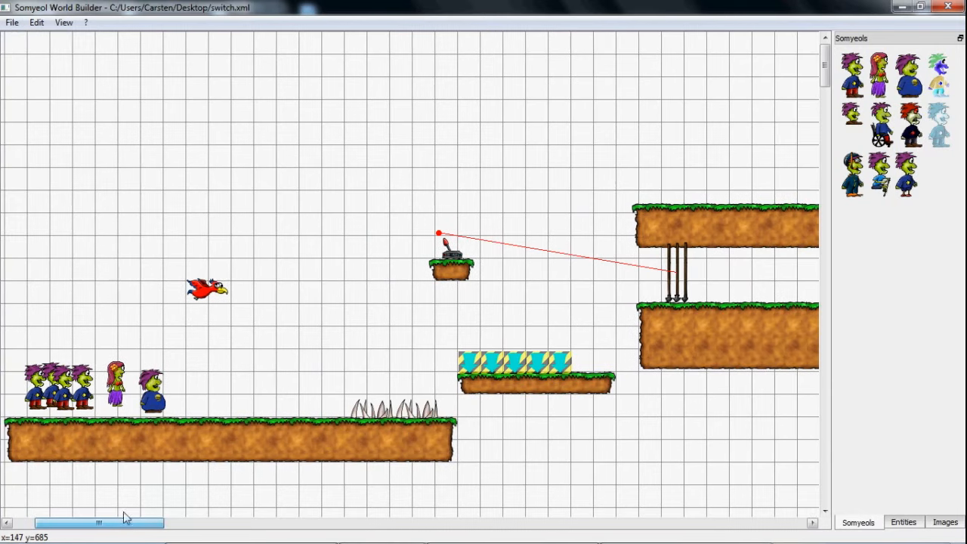
{"action": "left_click", "coordinate": [36, 23]}
{"action": "left_click", "coordinate": [78, 268]}
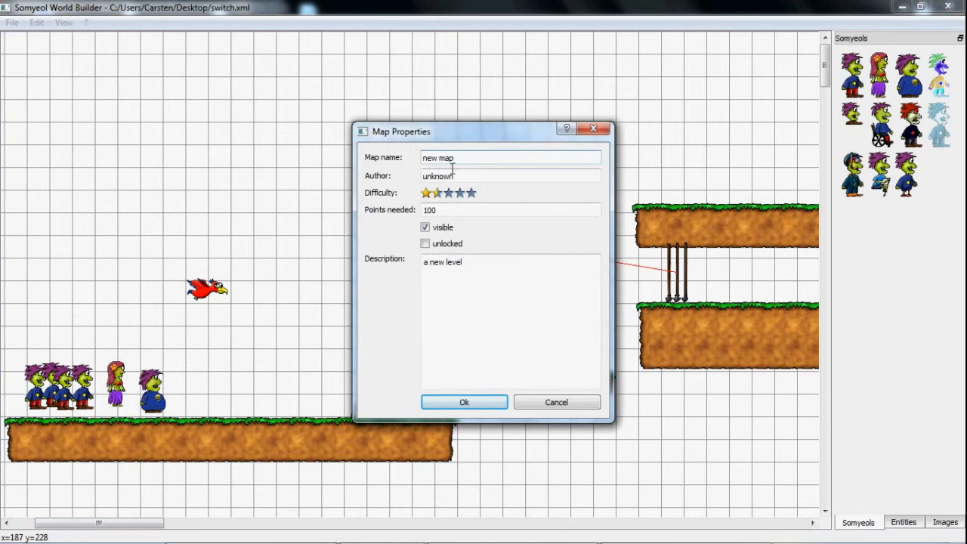
{"action": "type", "text": "spikes, a bird and a door"}
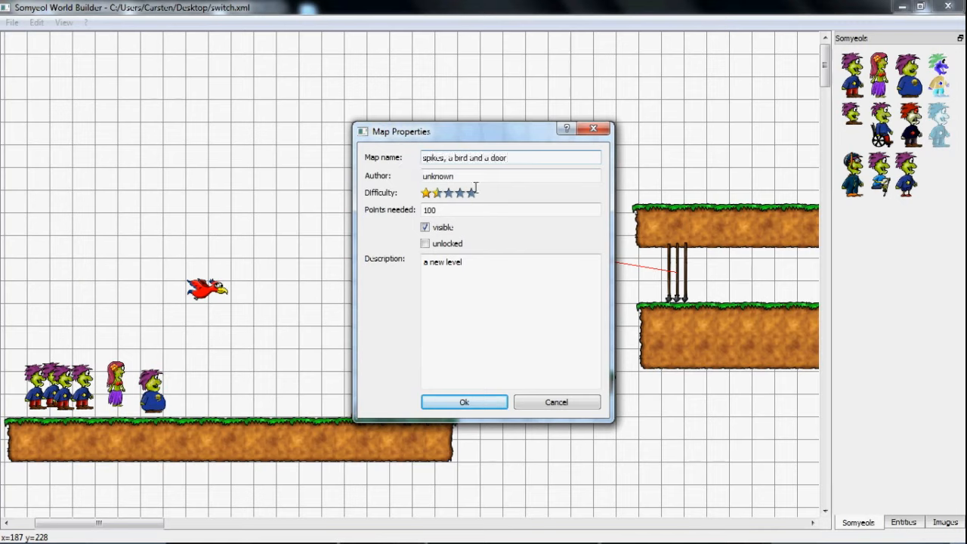
{"action": "key", "text": "Tab"}
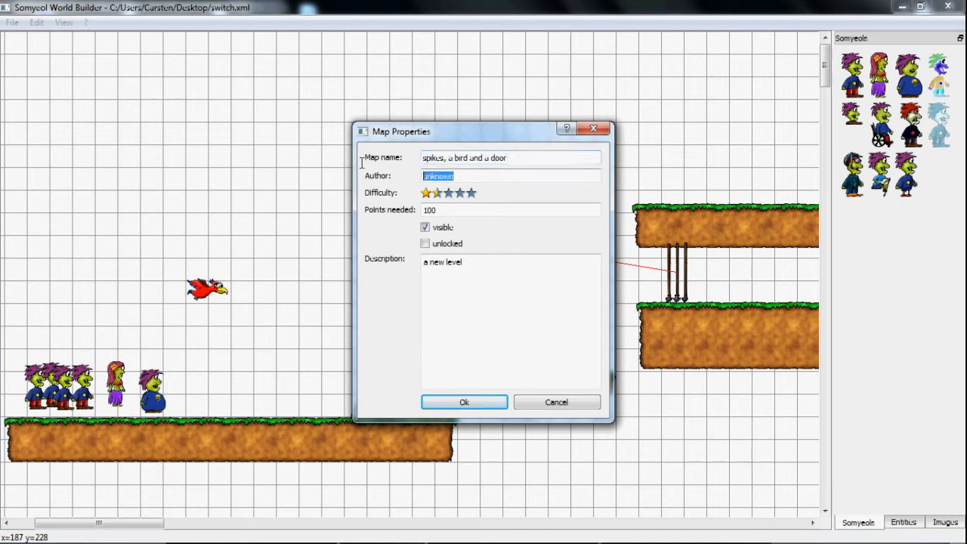
{"action": "type", "text": "Carsten Pfeffer"}
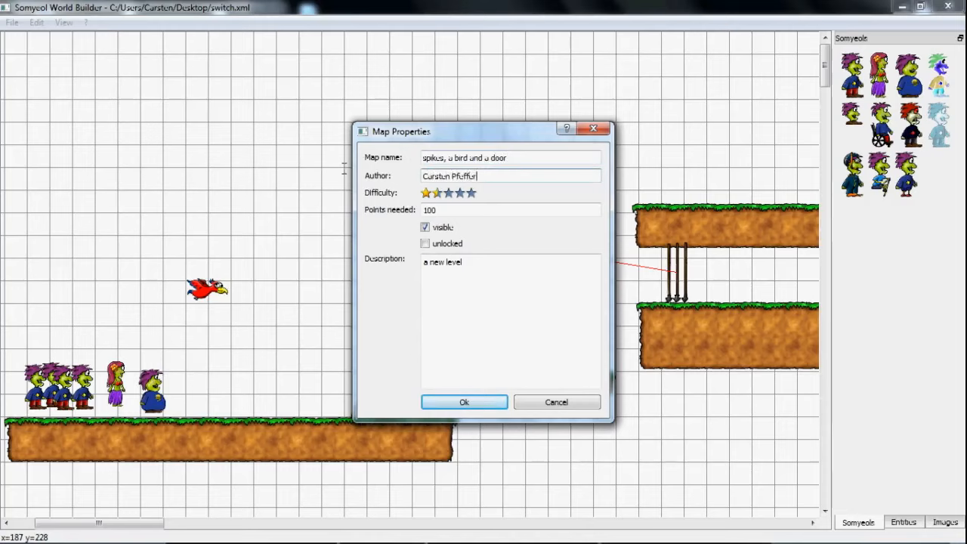
{"action": "left_click", "coordinate": [426, 193]}
{"action": "key", "text": "Tab"}
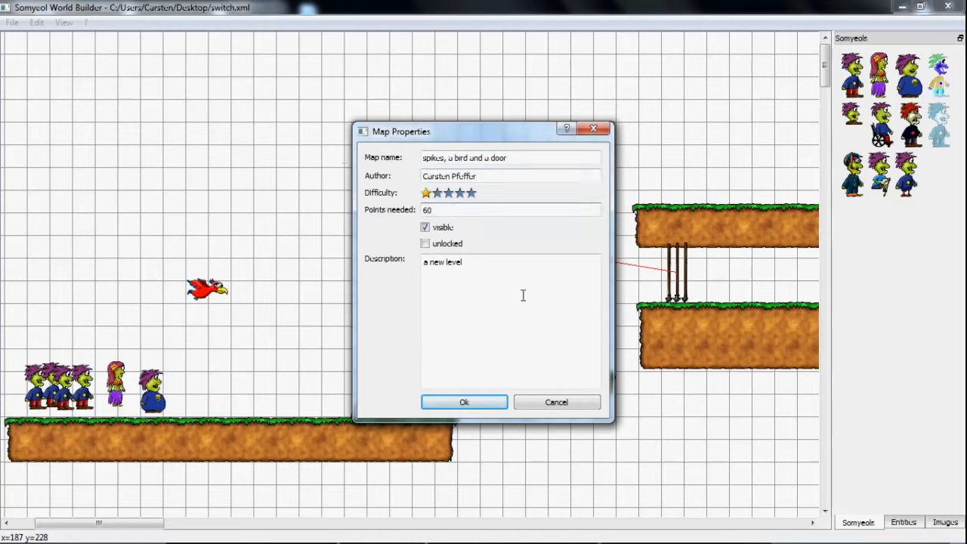
Replace the map description with "watch the HerpDerp!", apply the properties and save the map
{"action": "left_click", "coordinate": [523, 295]}
{"action": "key", "text": "ctrl+a"}
{"action": "type", "text": "w"}
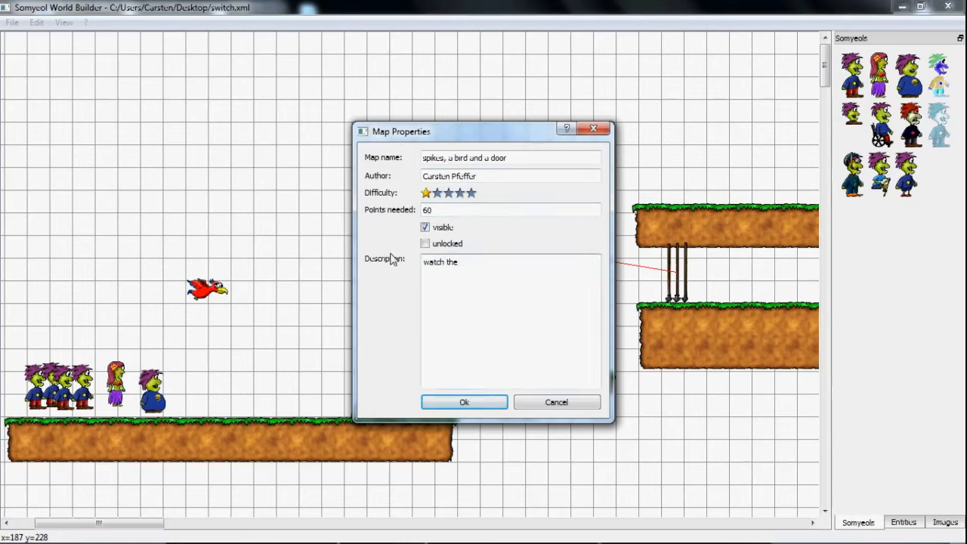
{"action": "type", "text": "atch the HerpDerp!"}
{"action": "left_click", "coordinate": [474, 403]}
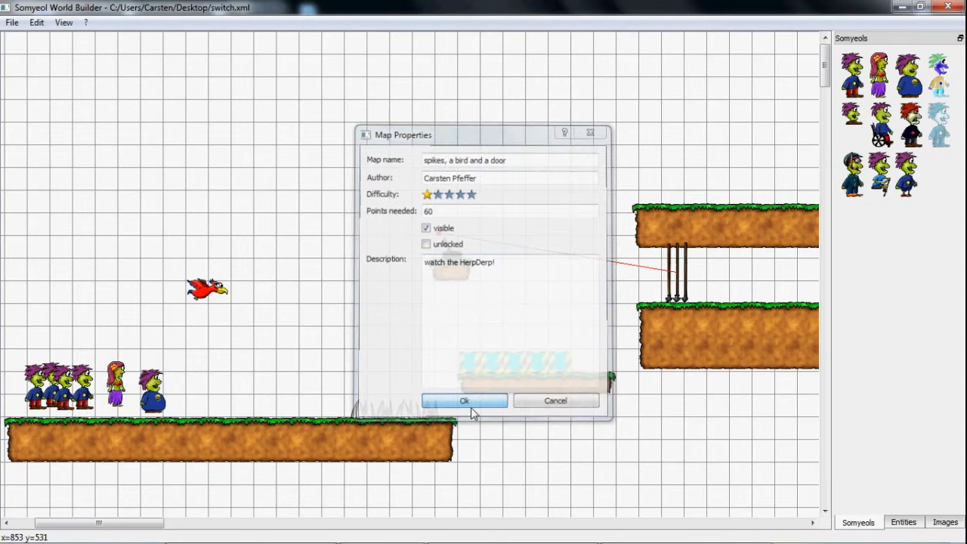
{"action": "left_click", "coordinate": [12, 22]}
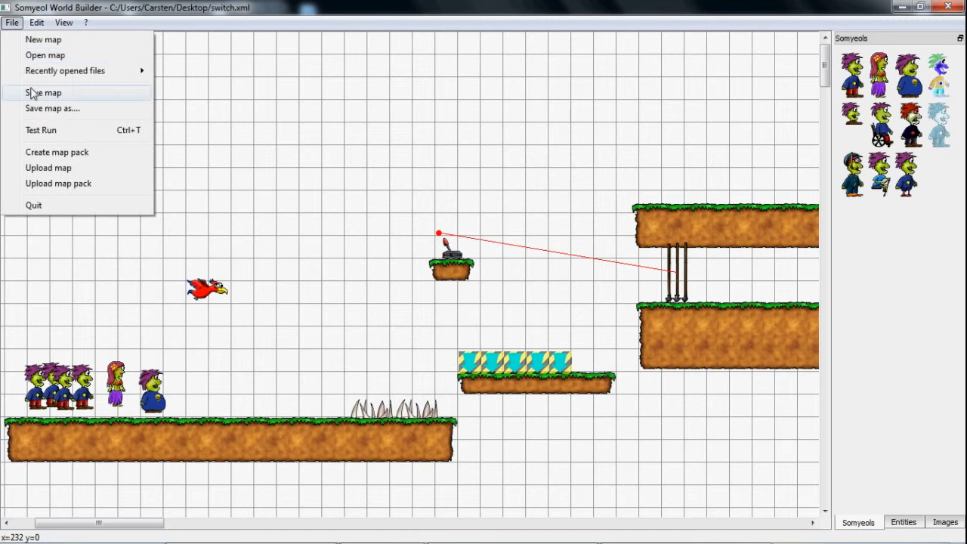
{"action": "left_click", "coordinate": [30, 94]}
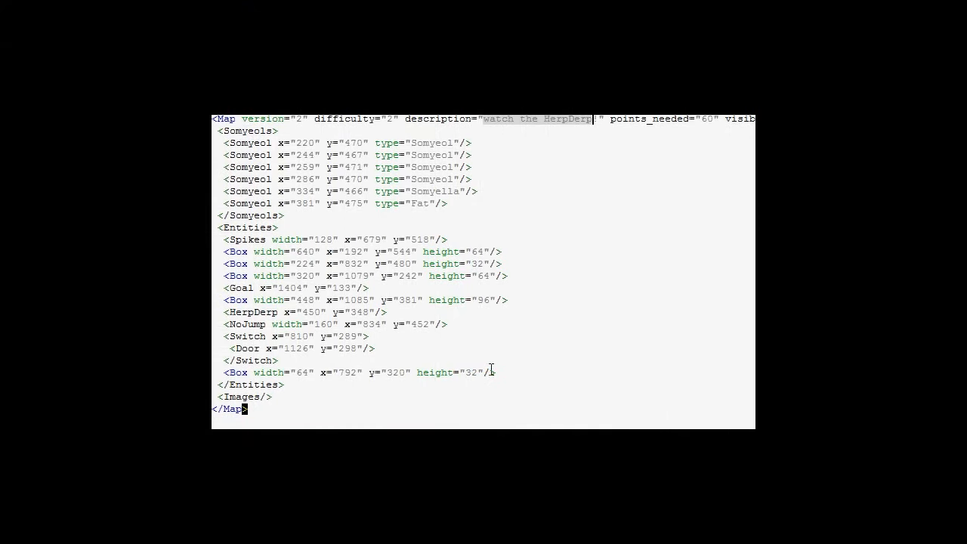
Examine the Switch entry and its nested Door element in the saved map's XML
{"action": "left_click", "coordinate": [580, 299]}
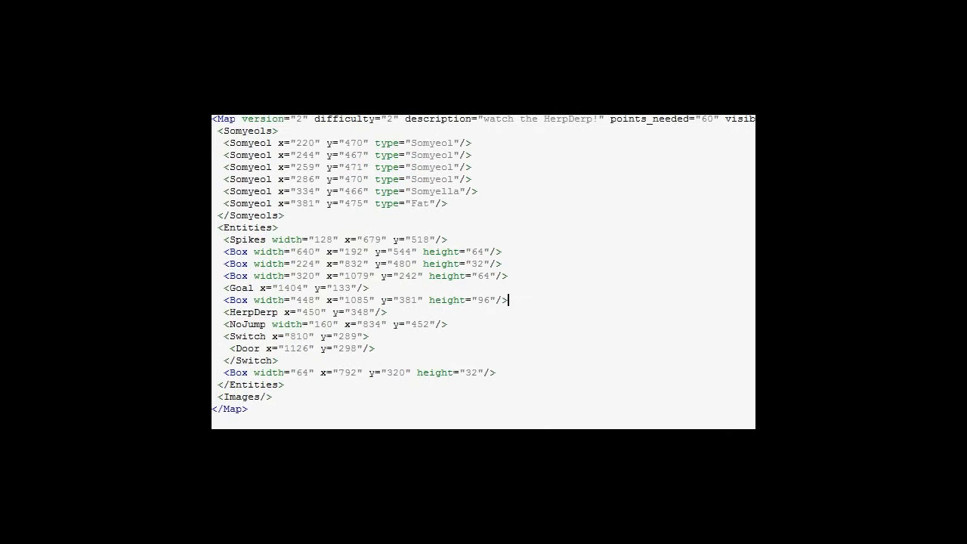
{"action": "left_click_drag", "start_coordinate": [224, 337], "coordinate": [300, 359]}
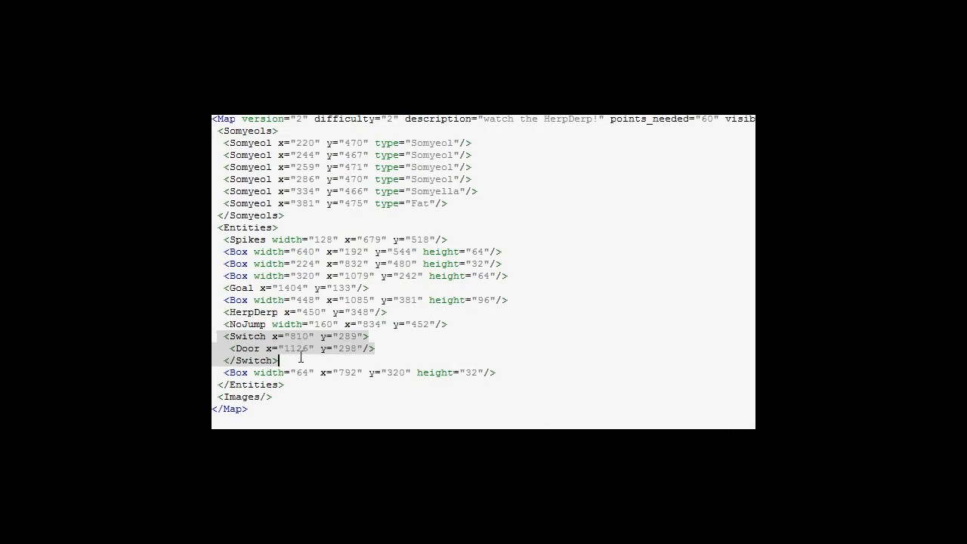
{"action": "left_click", "coordinate": [393, 404]}
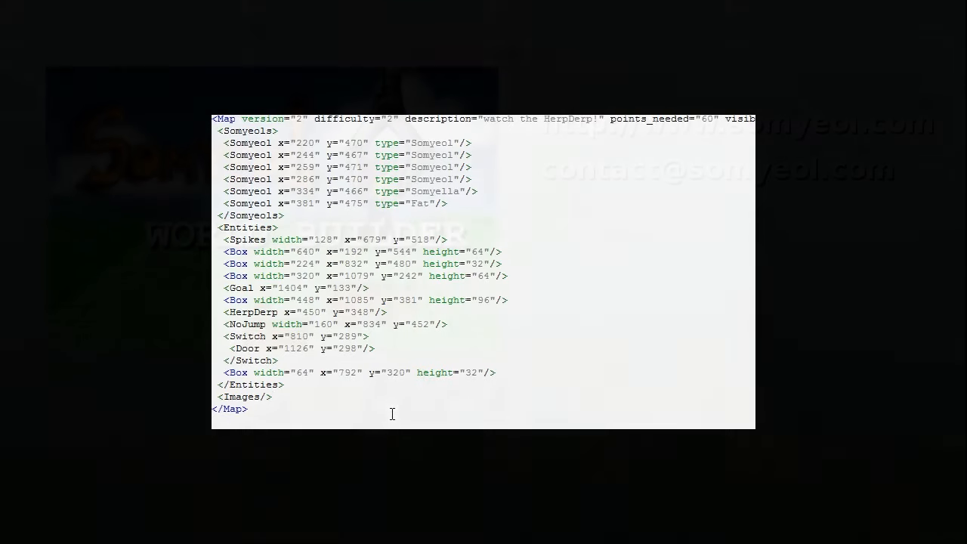